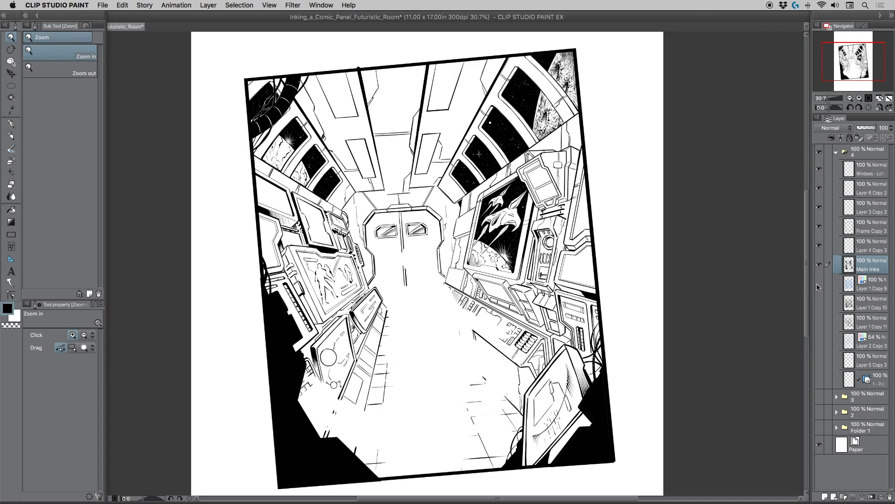
Examine the inked room with and without the blue pencil sketch, checking the consoles and floor up close.
click(819, 284)
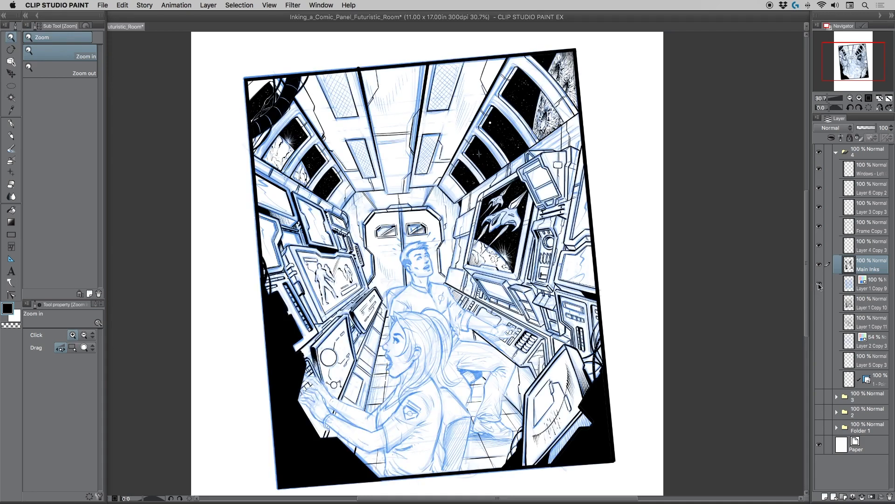
click(819, 284)
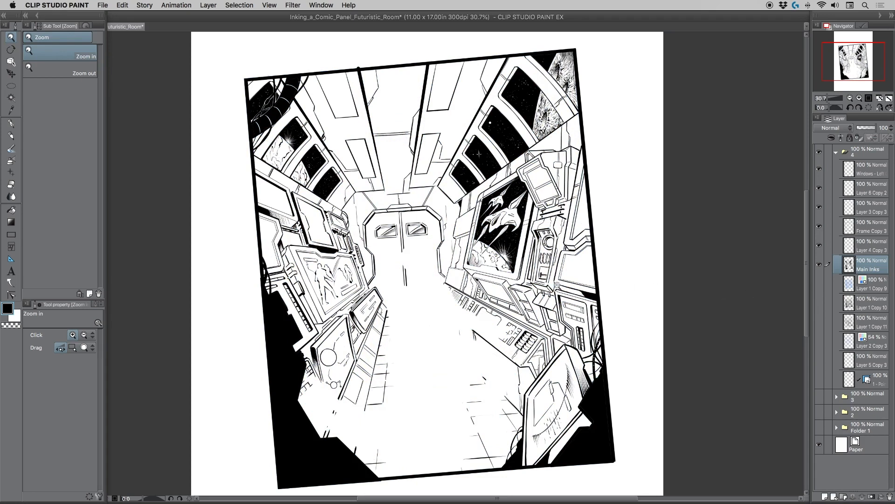
drag(464, 295, 487, 293)
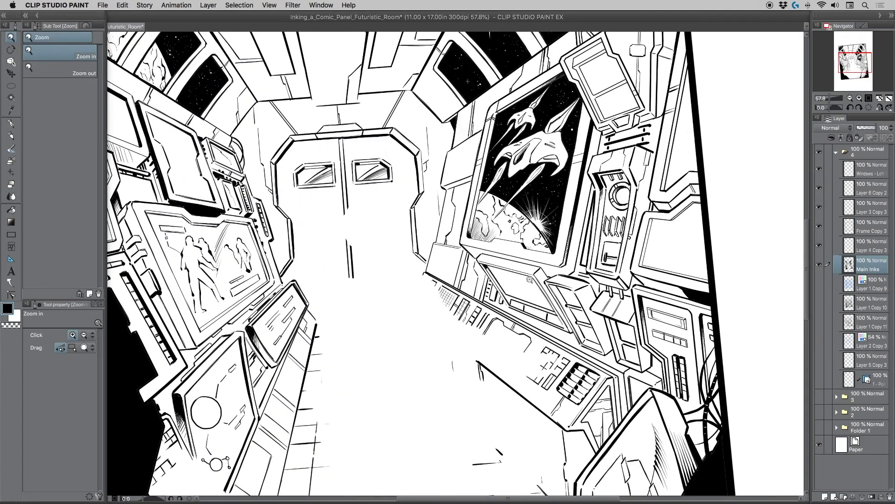
drag(439, 278, 420, 289)
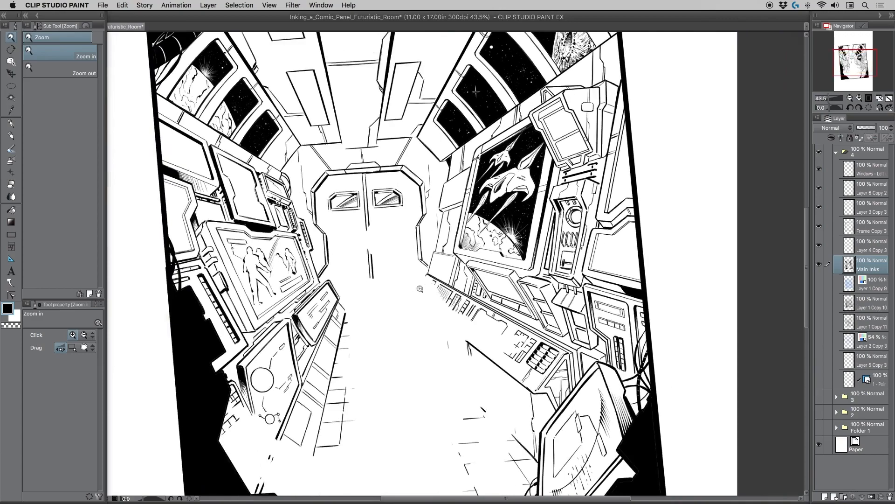
drag(536, 405, 536, 286)
drag(536, 338, 518, 343)
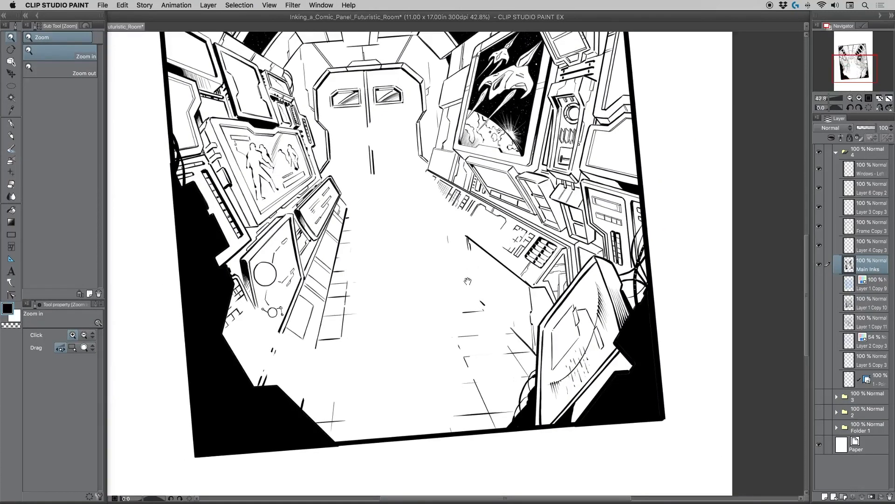
drag(453, 213, 449, 274)
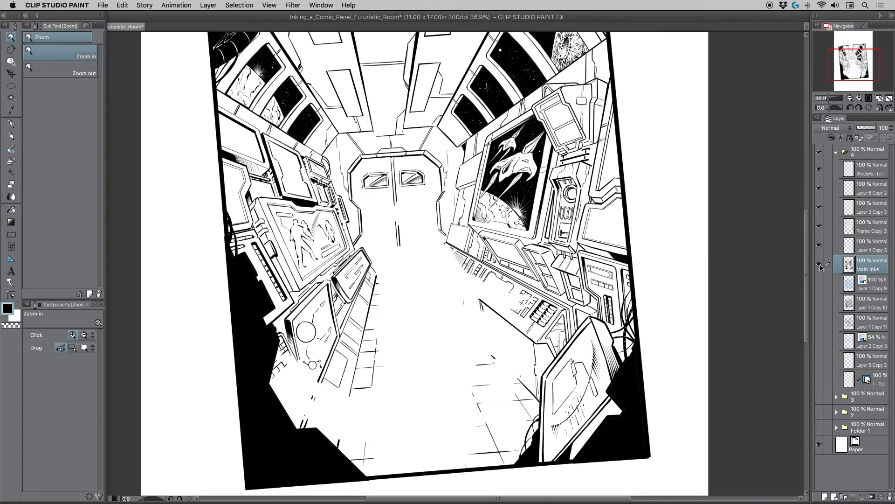
Show the blue pencil sketch and add a new layer directly above it, beneath Main Inks.
click(819, 283)
click(873, 281)
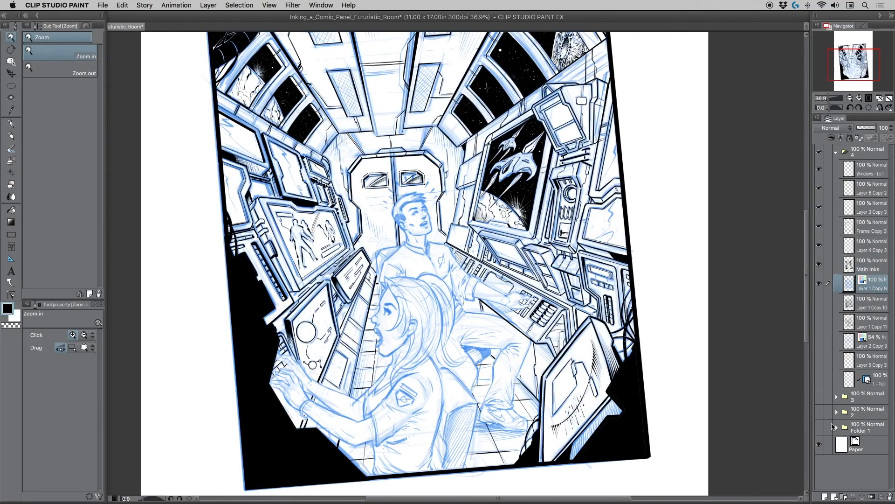
click(825, 496)
drag(546, 235, 531, 311)
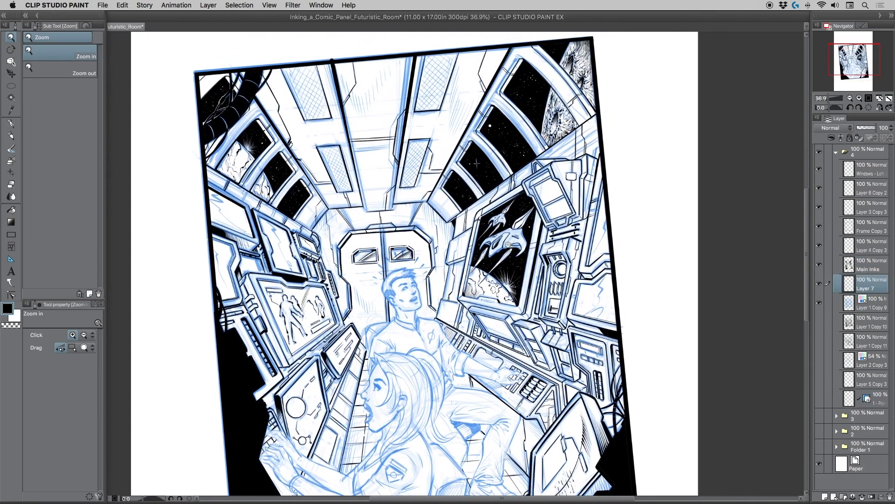
Block in a black shadow behind the upper monitor on the right wall with the G-pen.
click(10, 123)
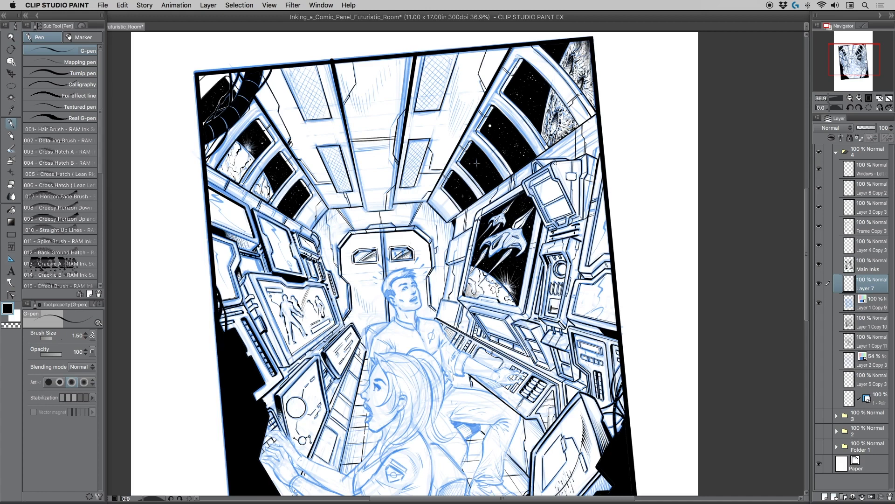
drag(561, 164, 580, 188)
key(super+z)
mouse_move(554, 169)
mouse_down()
mouse_move(580, 187)
mouse_move(556, 166)
mouse_move(577, 175)
mouse_move(563, 165)
mouse_move(570, 165)
mouse_move(554, 163)
mouse_move(580, 164)
mouse_up()
mouse_move(543, 173)
mouse_down()
mouse_move(526, 183)
mouse_move(578, 182)
mouse_move(581, 199)
mouse_up()
drag(585, 159, 585, 168)
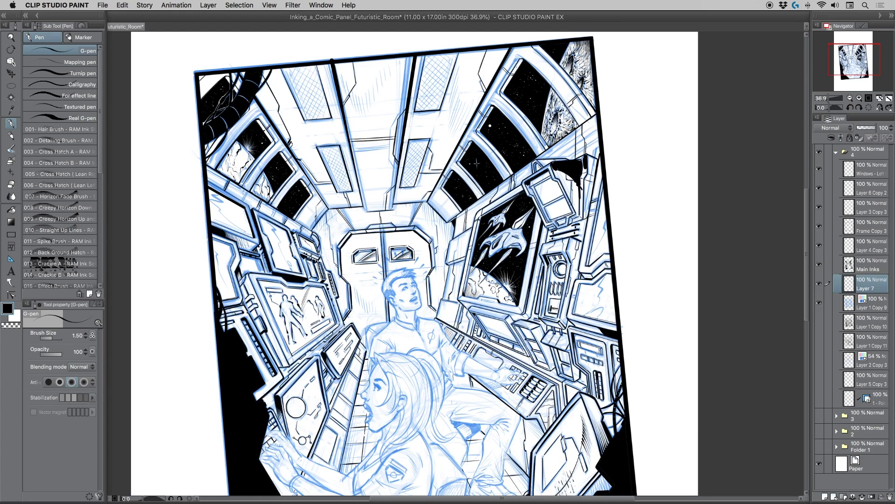
Lower Layer 7's opacity to 45% and extend the shadows around the upper monitor and down the right wall.
drag(875, 128, 866, 129)
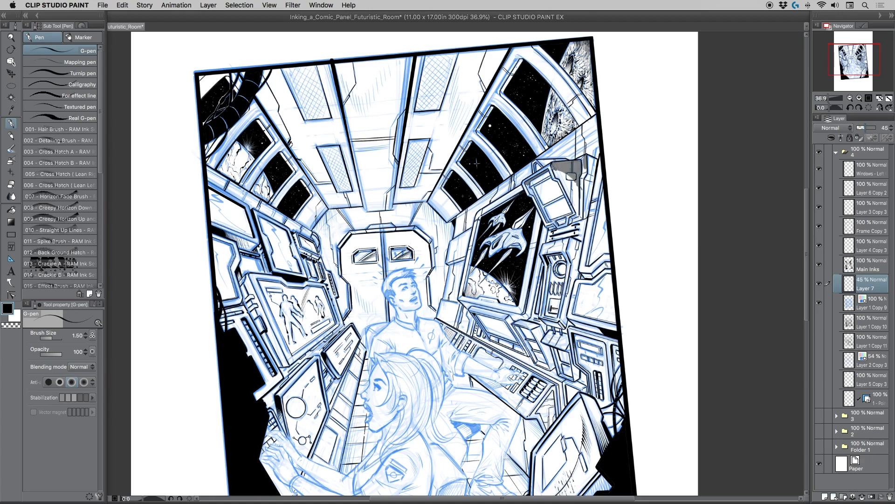
mouse_move(554, 168)
mouse_down()
mouse_move(571, 176)
mouse_move(588, 160)
mouse_move(590, 186)
mouse_up()
mouse_move(539, 160)
mouse_down()
mouse_move(551, 161)
mouse_move(536, 168)
mouse_move(537, 183)
mouse_up()
drag(569, 244, 579, 255)
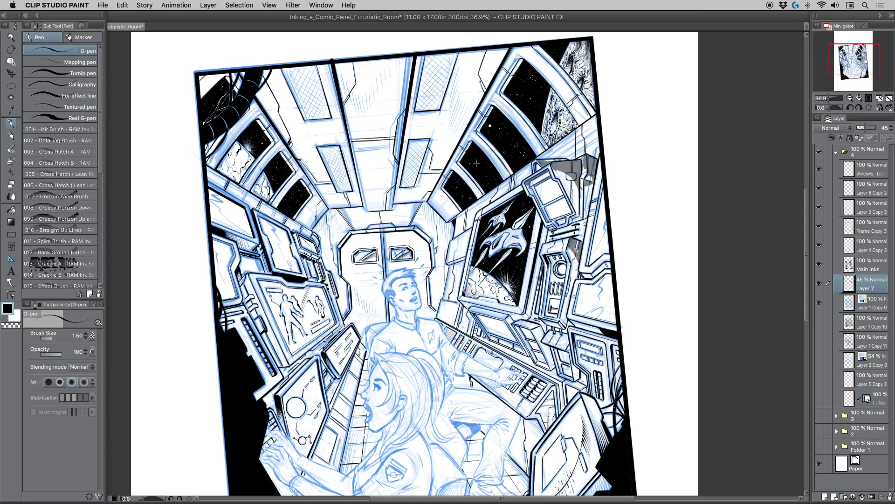
drag(587, 213, 592, 187)
Restore Layer 7's opacity to 100% and compare the whole panel with and without its shadows.
drag(867, 128, 894, 125)
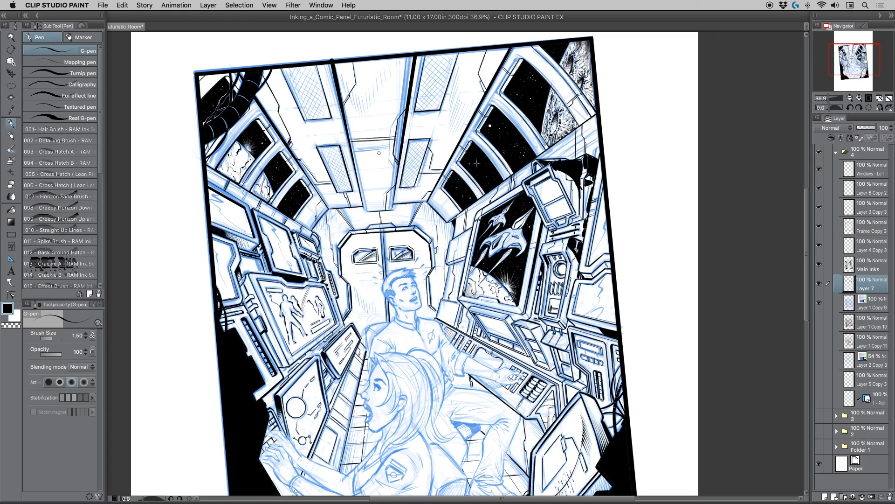
key(super+space)
mouse_move(399, 164)
mouse_down()
mouse_move(385, 162)
mouse_move(400, 181)
mouse_up()
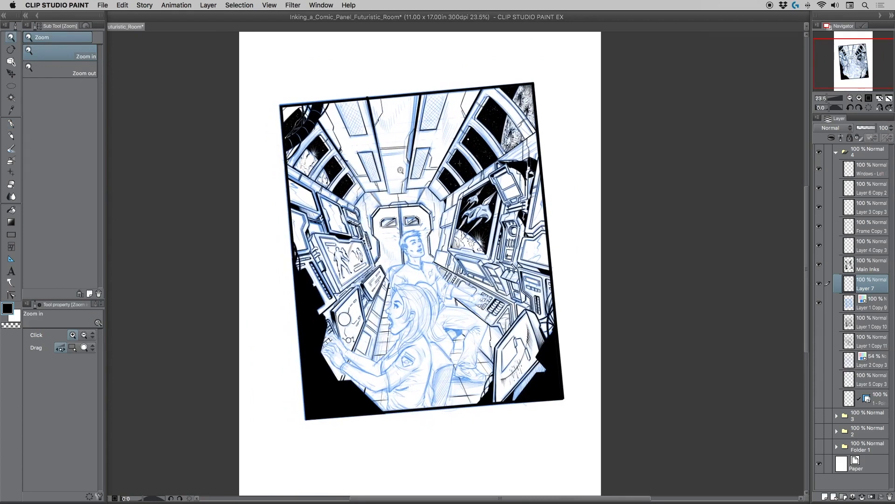
click(819, 284)
click(820, 285)
click(819, 285)
click(819, 285)
click(519, 188)
drag(520, 188, 525, 187)
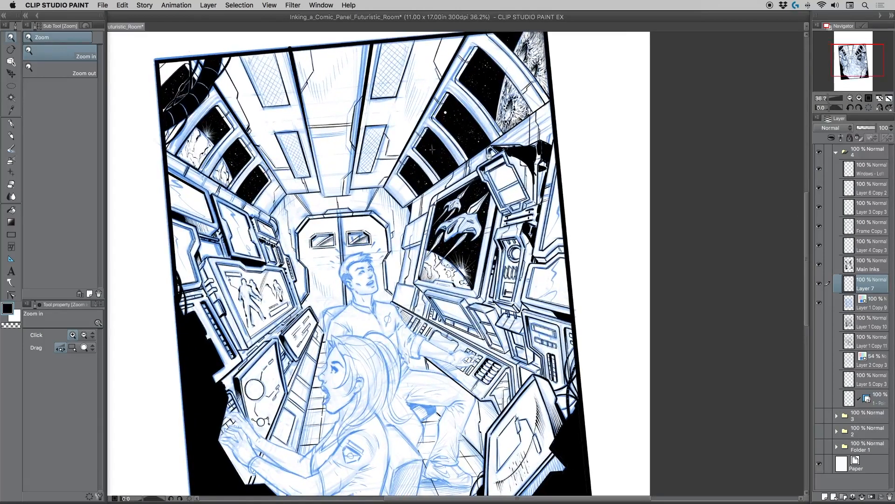
Apply the blue layer color effect to Layer 7 in its layer properties.
click(11, 125)
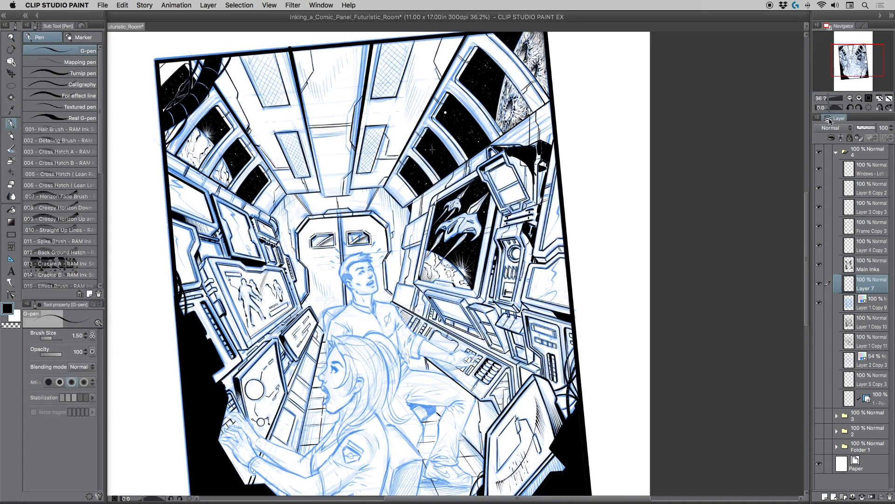
click(818, 26)
click(863, 26)
click(863, 26)
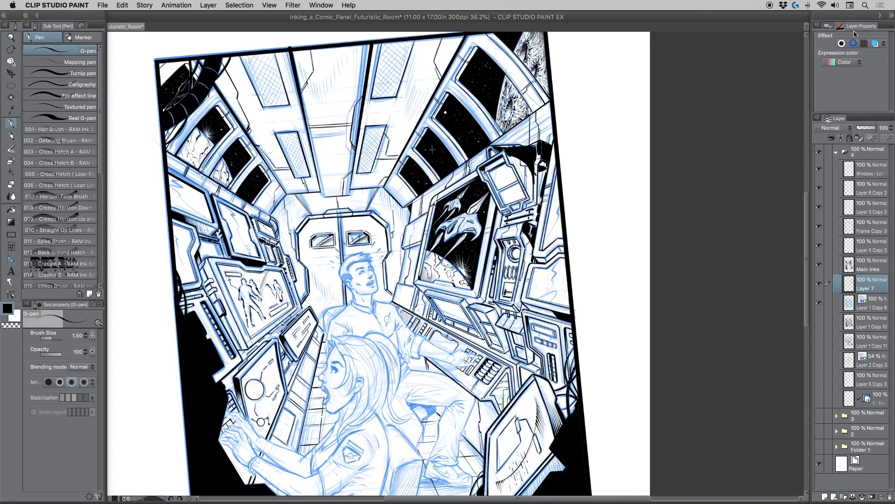
click(876, 43)
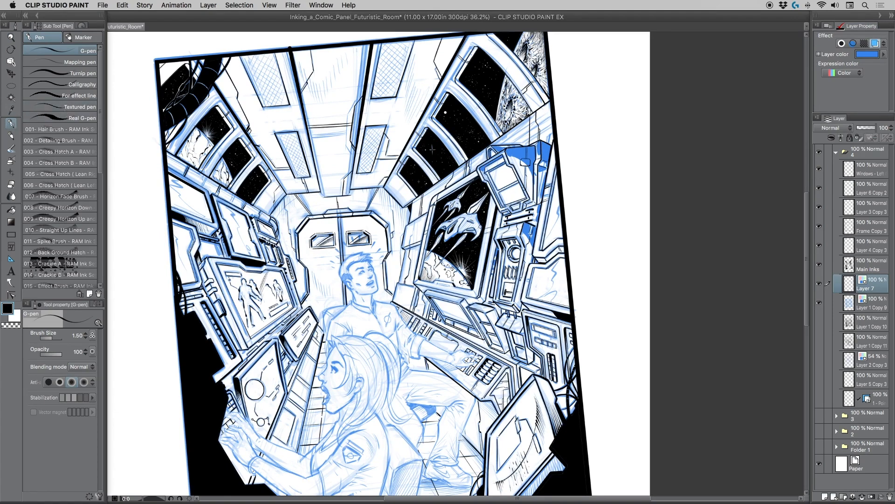
Block in shadows around the equipment column beside the space view screen, undoing unwanted strokes.
drag(499, 212, 496, 221)
mouse_move(498, 201)
mouse_down()
mouse_move(506, 193)
mouse_move(504, 206)
mouse_move(508, 188)
mouse_move(506, 203)
mouse_move(519, 203)
mouse_up()
key(super+z)
key(super+z)
key(super+z)
key(super+z)
Block in shadows on the slanted console screens below the space view screen, undoing stray strokes.
drag(415, 226, 421, 233)
drag(420, 225, 414, 234)
key(super+z)
drag(416, 291, 411, 309)
mouse_move(490, 322)
mouse_down()
mouse_move(496, 312)
mouse_move(505, 340)
mouse_move(476, 316)
mouse_move(495, 348)
mouse_move(486, 332)
mouse_up()
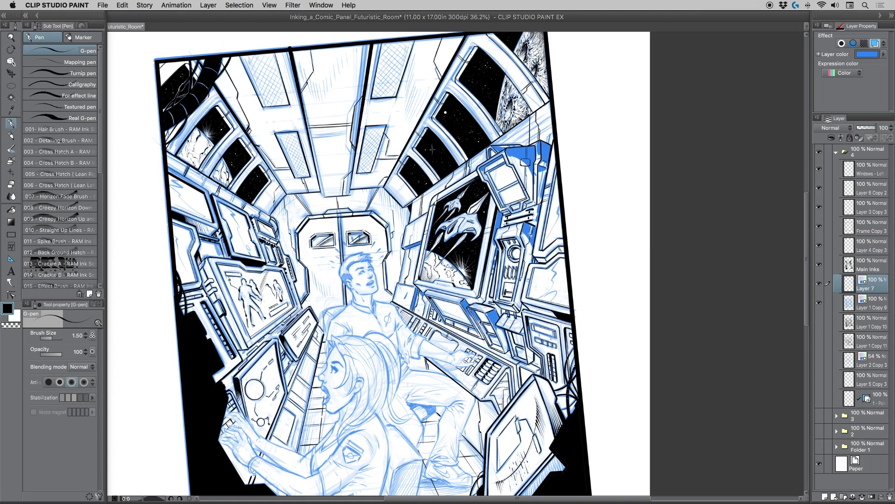
mouse_move(482, 323)
mouse_down()
mouse_move(494, 329)
mouse_move(482, 320)
mouse_up()
drag(451, 327, 507, 354)
key(super+z)
Block in shadows around the lower right console, between the keypad and the large foreground screen.
click(11, 38)
click(494, 273)
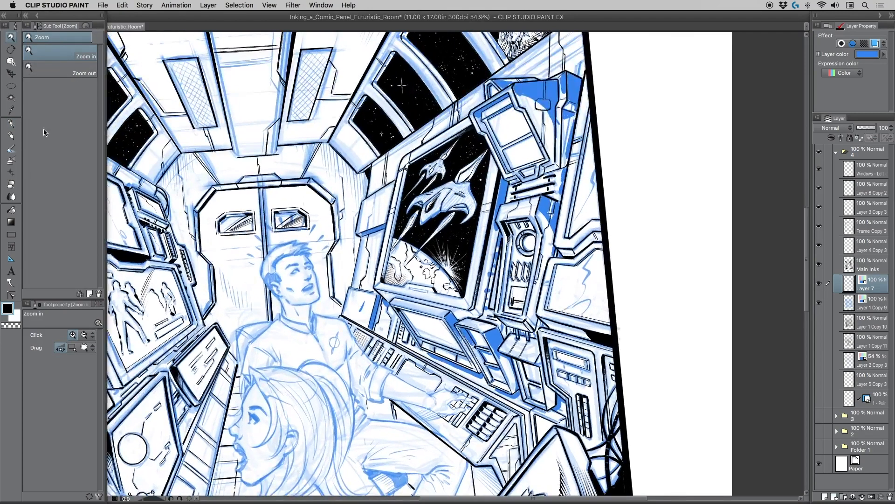
click(11, 124)
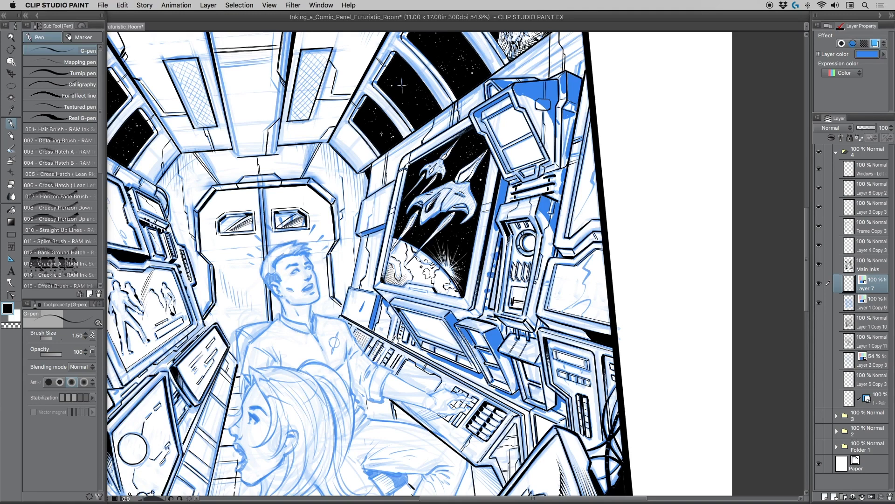
drag(391, 333, 371, 234)
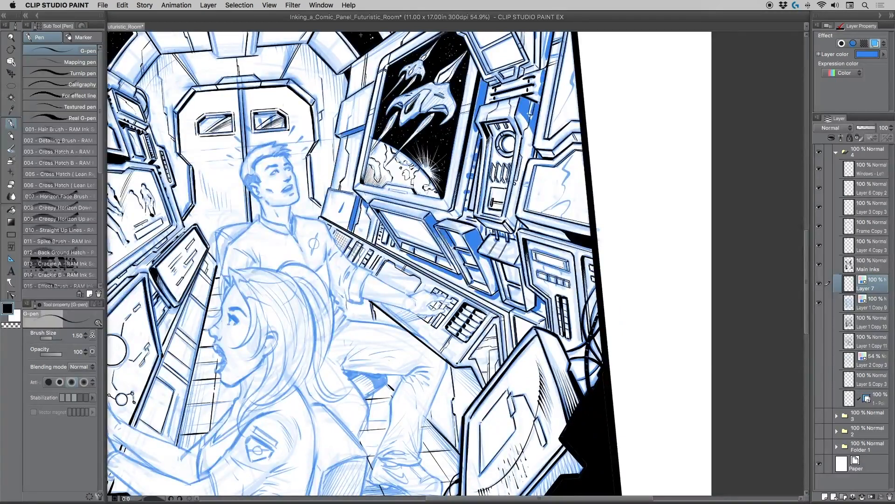
drag(502, 318, 506, 357)
drag(510, 318, 513, 348)
drag(420, 339, 425, 298)
mouse_move(539, 283)
mouse_down()
mouse_move(468, 370)
mouse_move(465, 413)
mouse_up()
drag(465, 440, 467, 466)
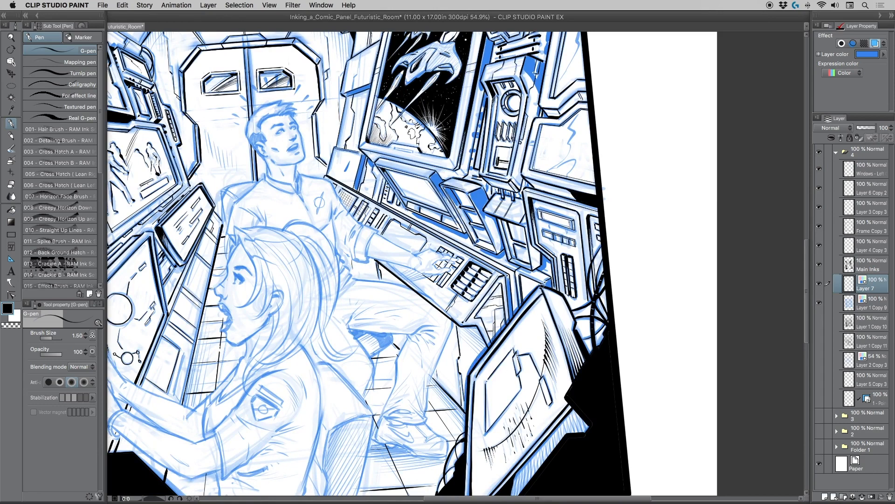
Refine the shadows on the right wall around the lower control panel and small consoles.
mouse_move(542, 285)
mouse_down()
mouse_move(567, 294)
mouse_move(560, 290)
mouse_move(577, 328)
mouse_up()
key(super+z)
drag(523, 199, 528, 231)
drag(388, 201, 482, 293)
drag(447, 206, 436, 252)
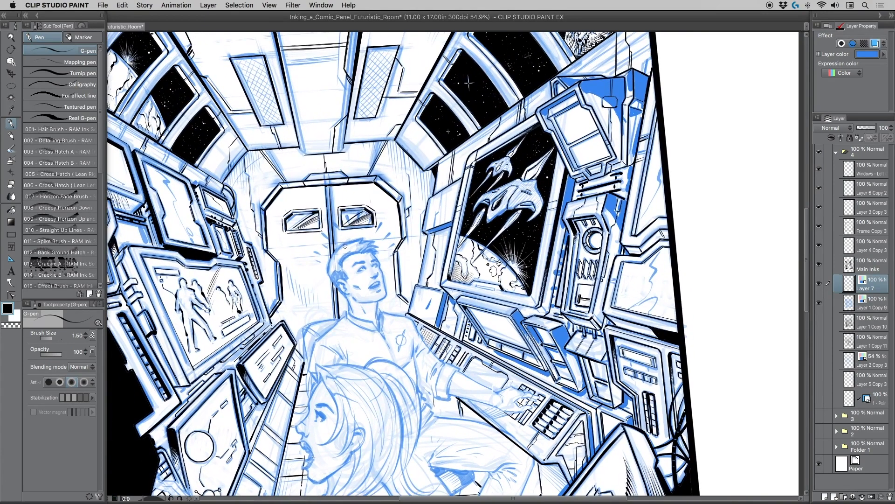
Block in shadows on the left wall around the pipes and frame beside the display with the figures.
drag(325, 296, 404, 244)
drag(397, 275, 486, 269)
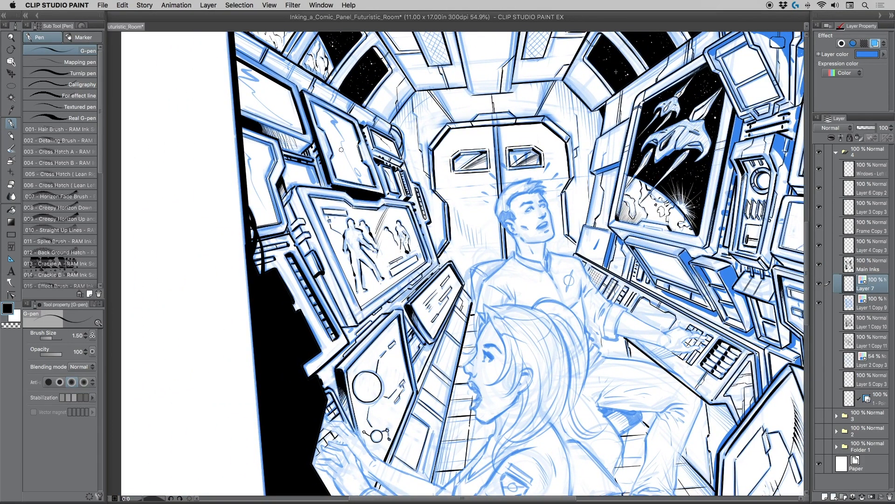
scroll(319, 247, down, 3)
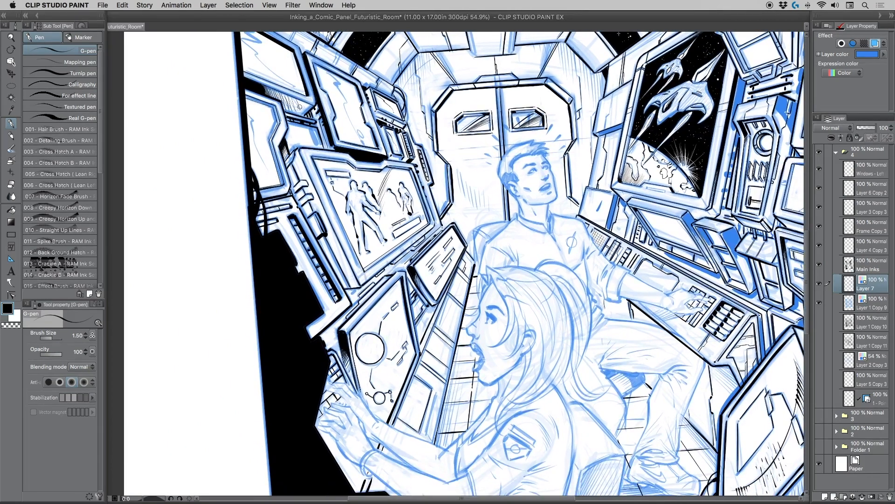
drag(290, 167, 309, 210)
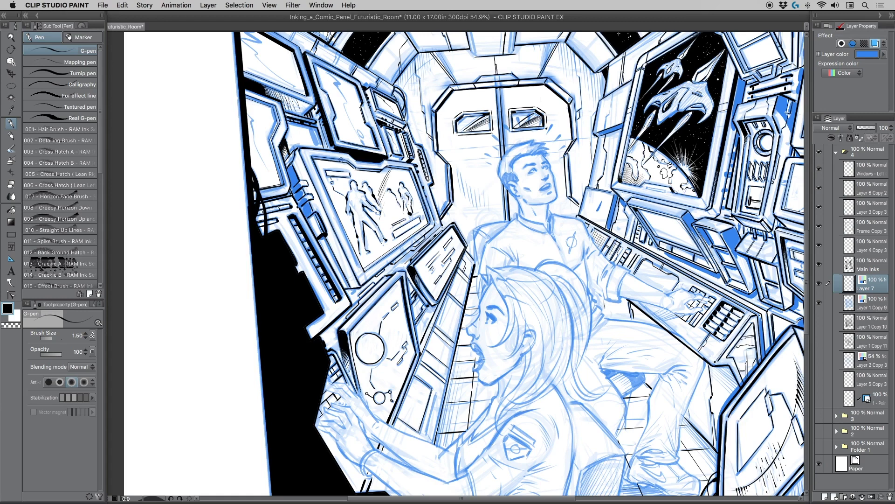
drag(384, 169, 394, 166)
drag(312, 286, 290, 264)
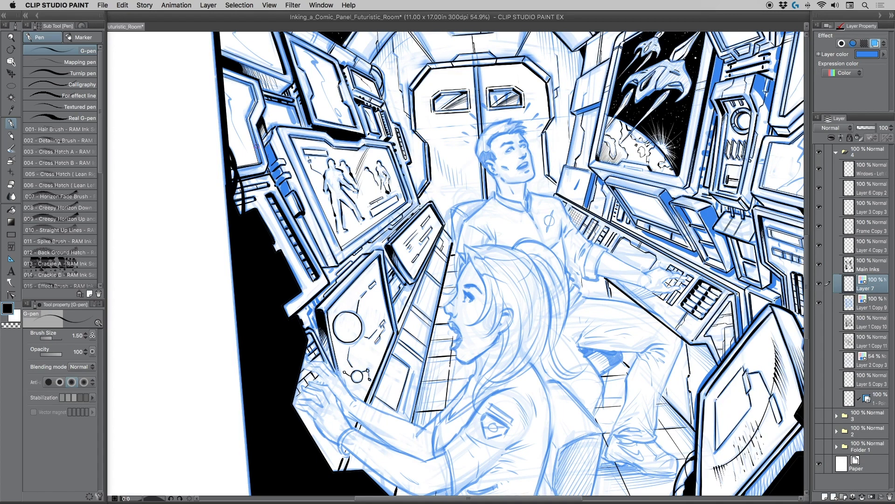
Examine the shadow placement across the whole panel, from the side walls to the figures.
click(9, 38)
drag(338, 182, 299, 201)
drag(365, 254, 356, 316)
drag(356, 263, 354, 279)
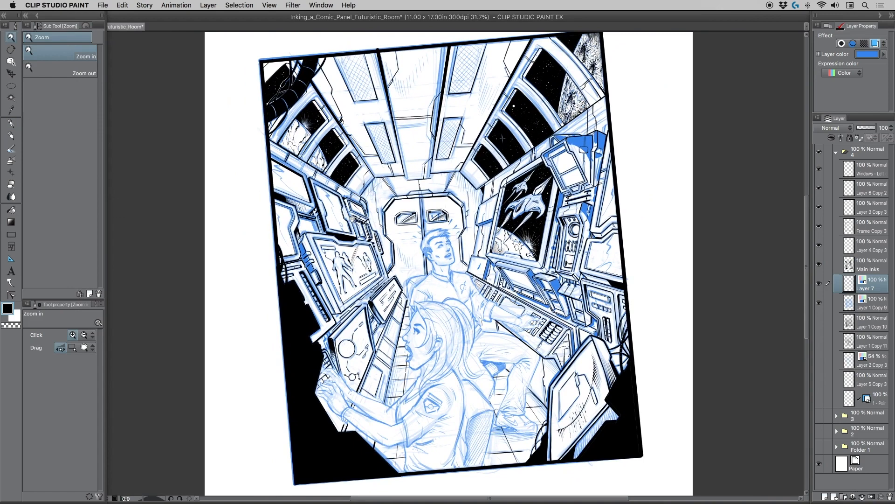
click(386, 390)
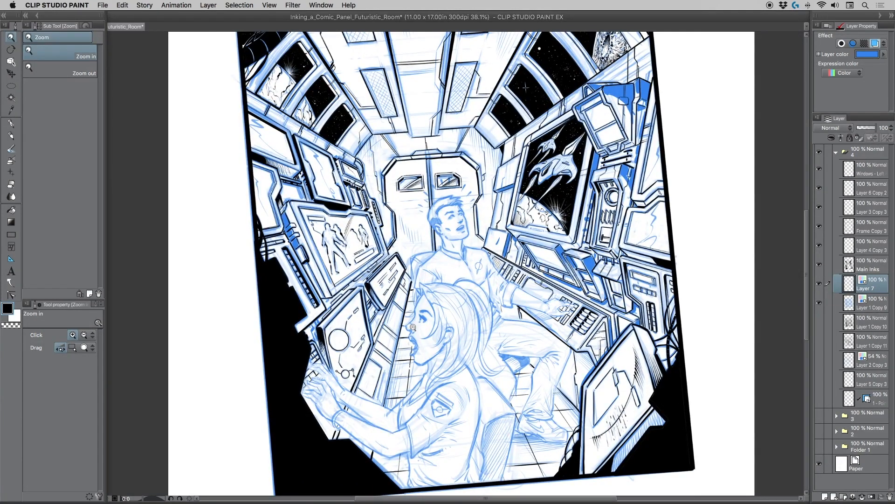
click(462, 349)
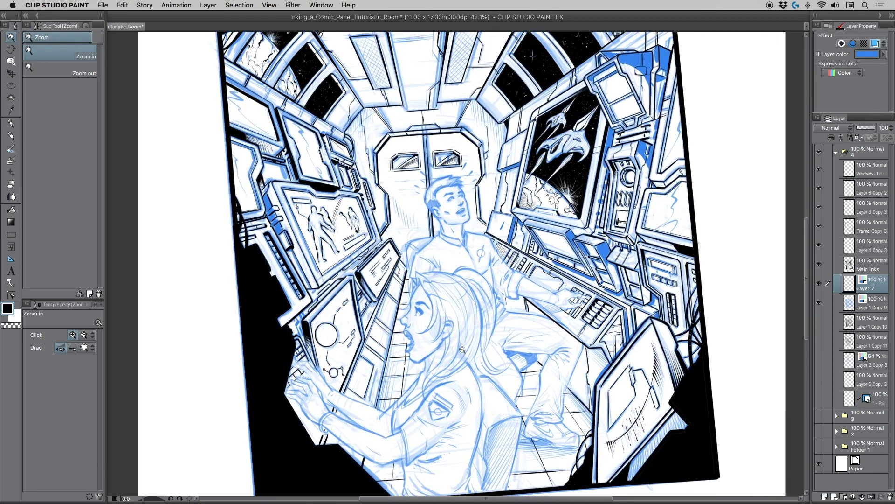
drag(342, 328, 320, 318)
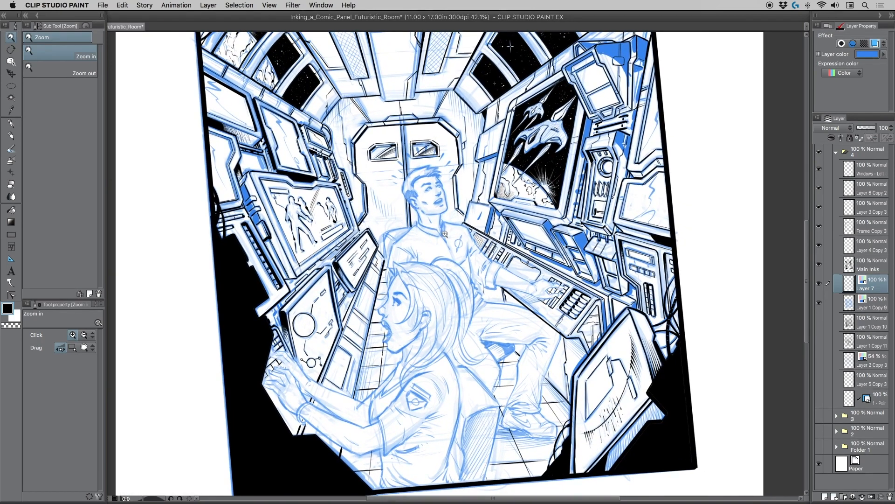
Block in shadows beneath the keypad console near the top of the large foreground screen, undoing unwanted strokes.
click(11, 123)
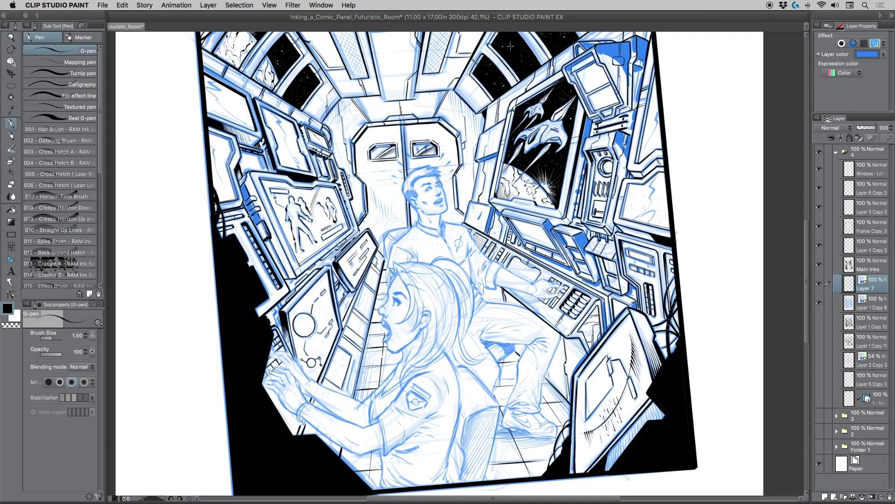
drag(595, 303, 572, 336)
mouse_move(599, 301)
mouse_down()
mouse_move(603, 334)
mouse_move(589, 350)
mouse_up()
drag(612, 303, 616, 318)
drag(570, 340, 583, 347)
key(super+z)
key(super+z)
mouse_move(573, 340)
mouse_down()
mouse_move(588, 358)
mouse_move(581, 362)
mouse_up()
drag(424, 335, 451, 372)
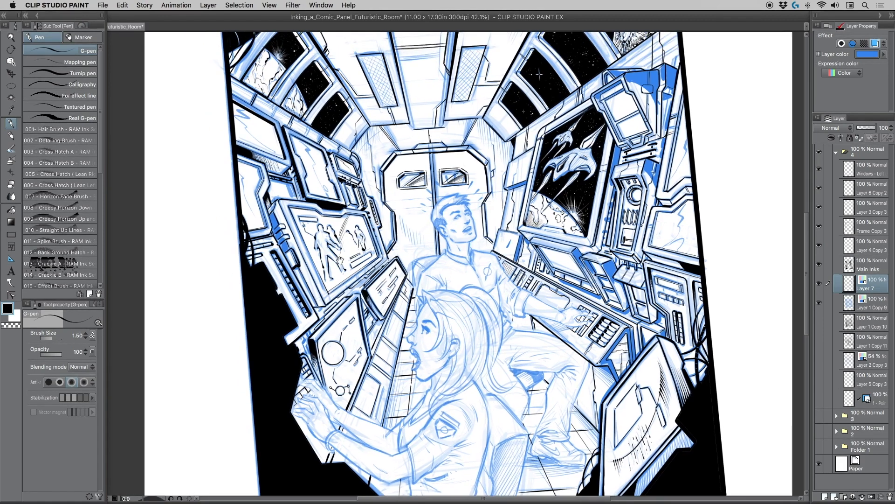
drag(361, 290, 327, 212)
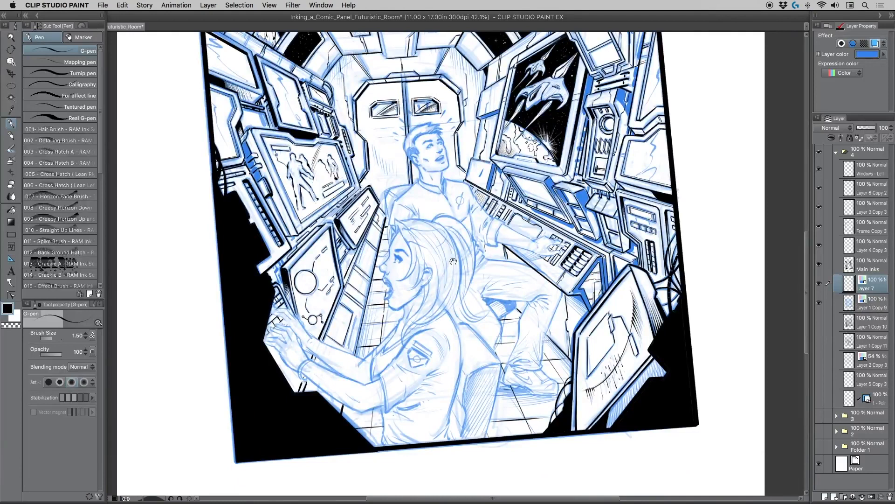
Compare the panel with and without the blue shadow layer, reduce its opacity to 45%, and add a new layer above it.
scroll(462, 269, up, 3)
scroll(693, 211, up, 4)
scroll(693, 211, right, 2)
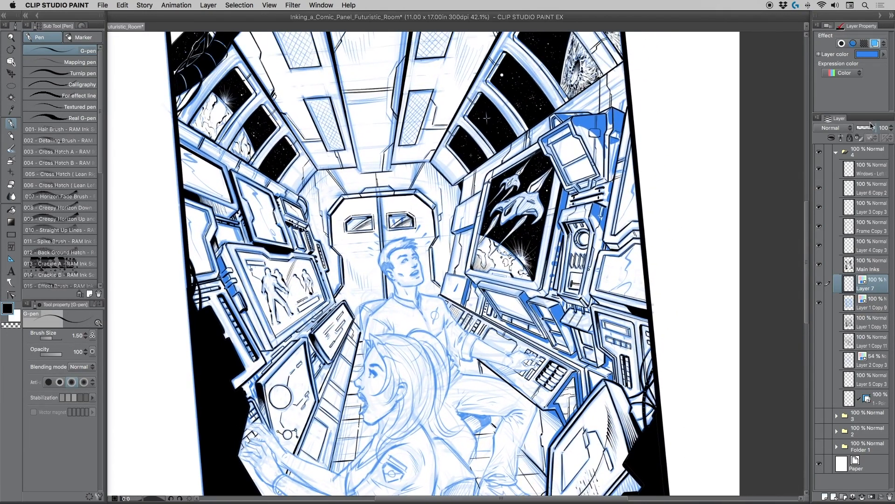
drag(872, 128, 869, 128)
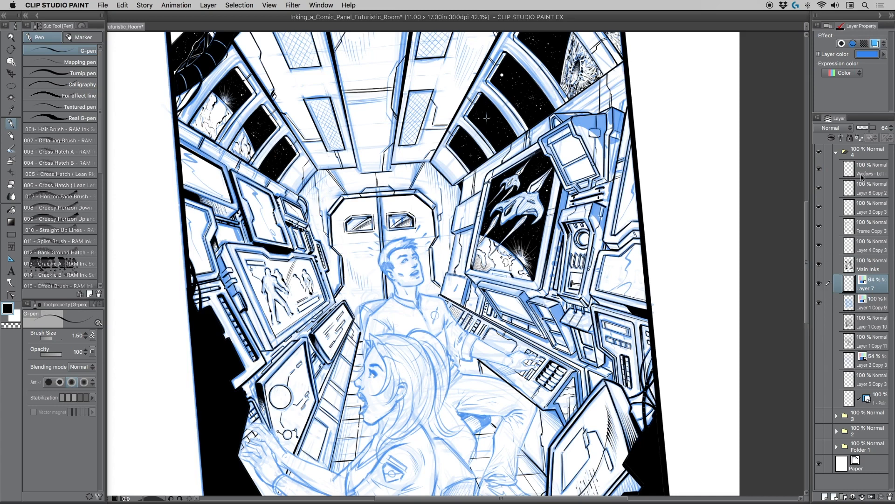
click(820, 284)
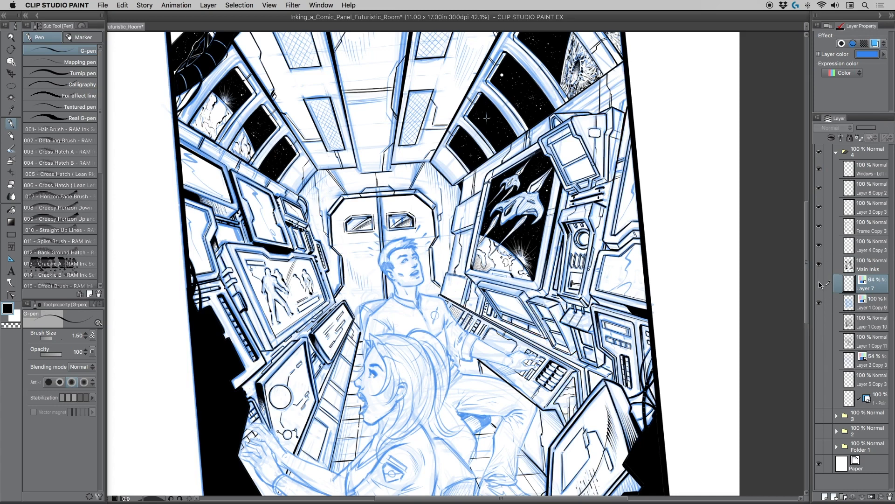
click(820, 283)
drag(868, 128, 867, 128)
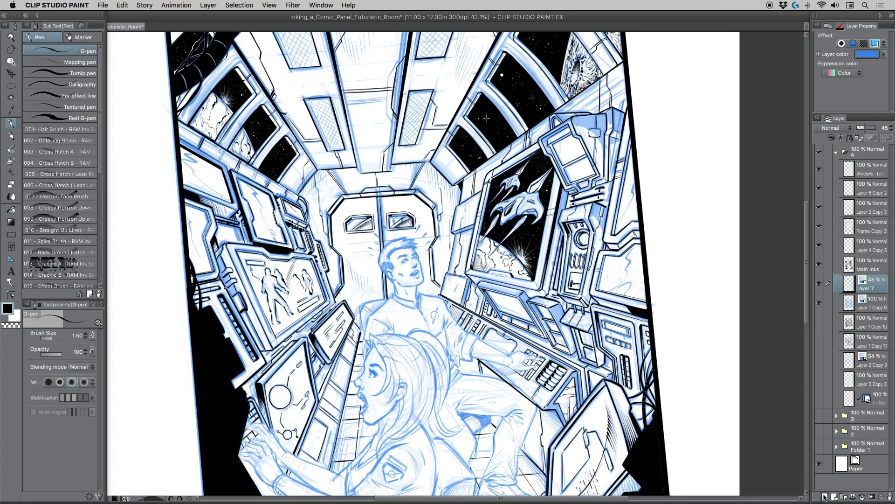
click(824, 497)
Outline the shadow area behind the tilted monitor on the upper right wall with the G-pen and fill it with black.
click(11, 37)
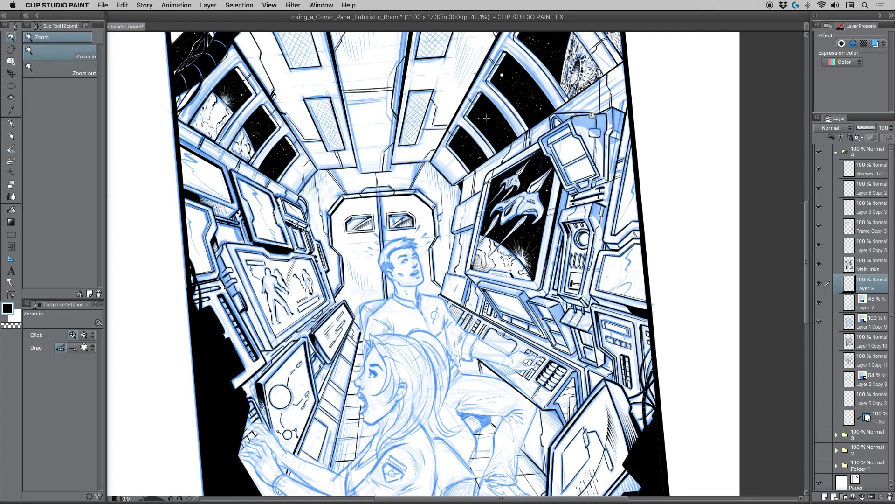
click(563, 134)
click(543, 134)
scroll(516, 225, right, 5)
scroll(516, 225, up, 3)
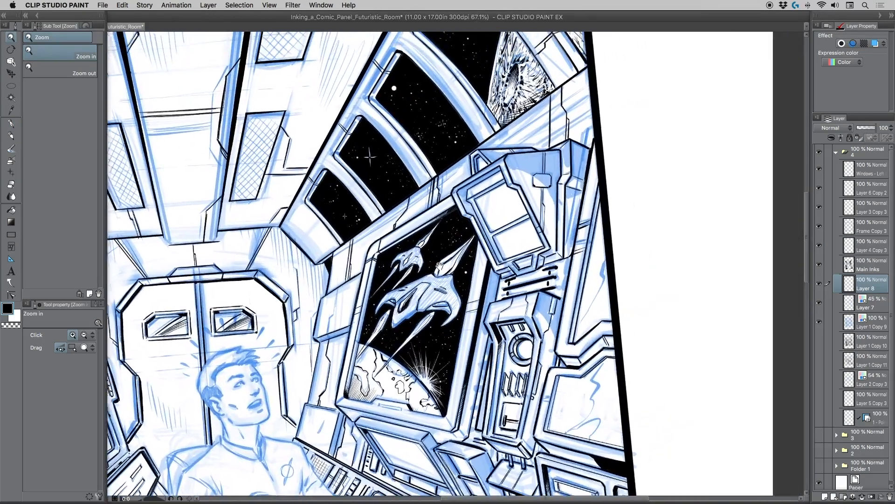
key(p)
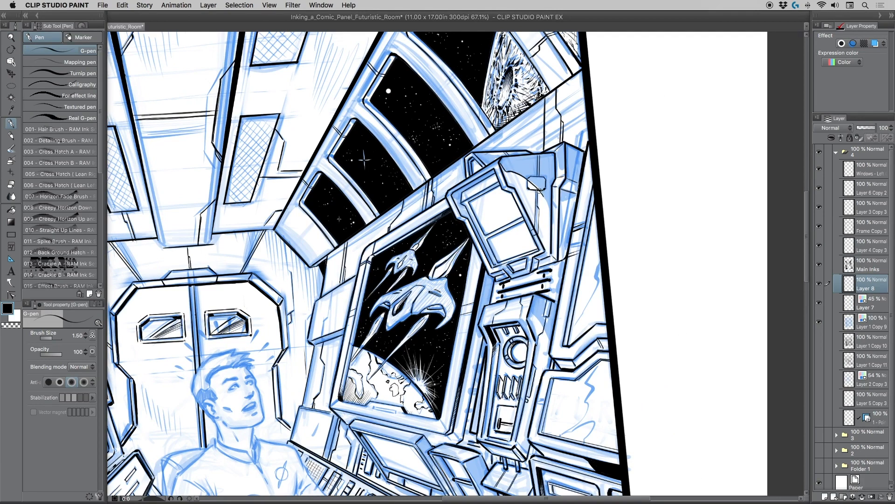
drag(540, 191, 548, 207)
mouse_move(502, 159)
mouse_down()
mouse_move(554, 153)
mouse_move(537, 154)
mouse_move(553, 154)
mouse_move(549, 202)
mouse_up()
click(11, 210)
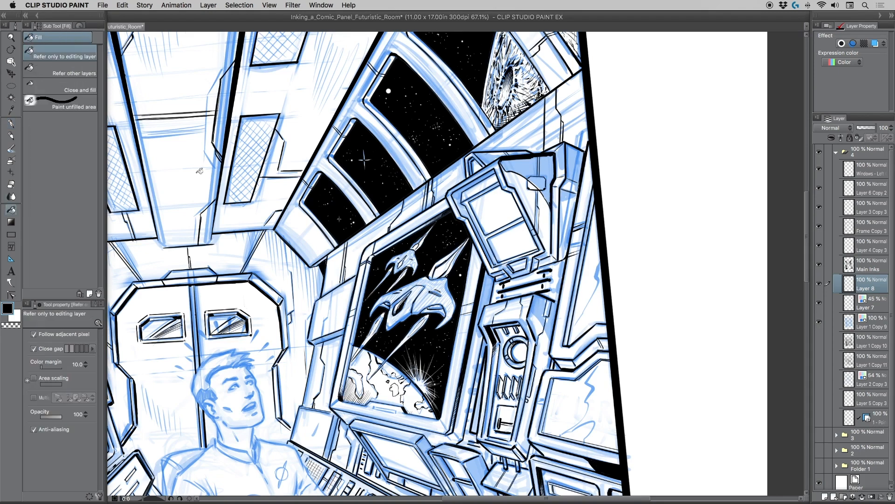
click(518, 164)
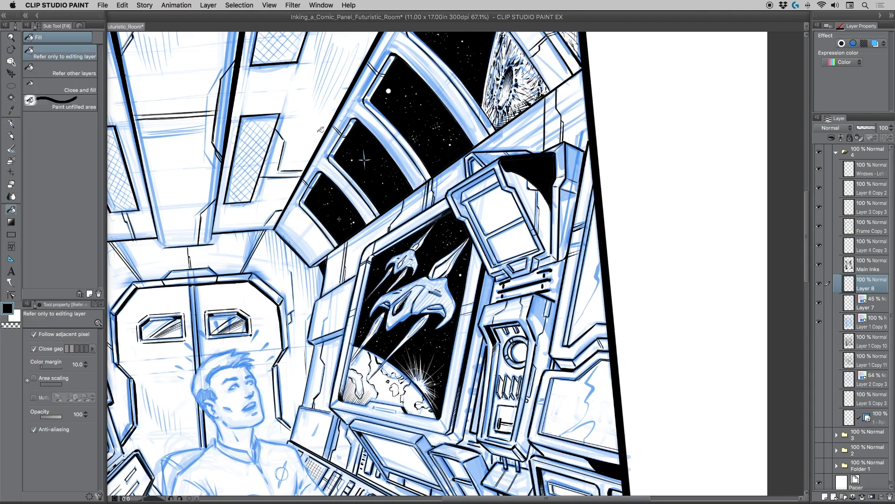
Ink solid black shadows with the G-pen in the recess beside the tilted monitor, up to the panel border, undoing a stray stroke.
click(11, 123)
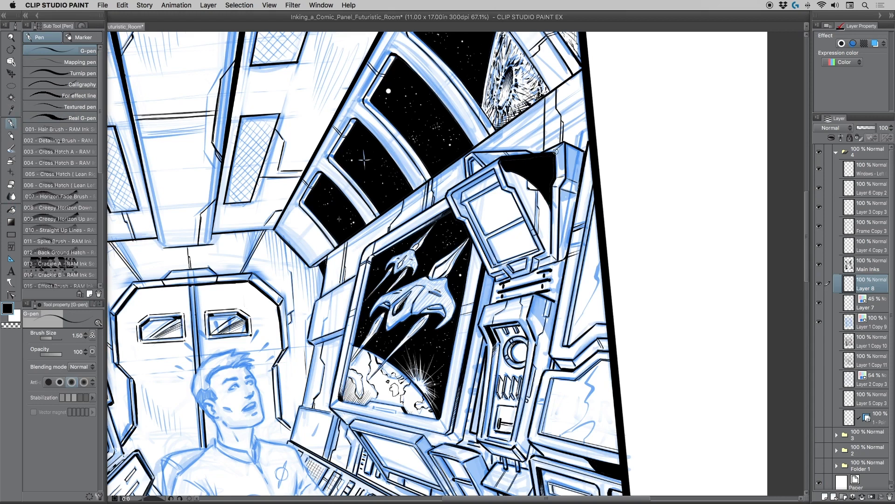
drag(556, 152, 559, 163)
key(super+z)
drag(561, 168, 562, 167)
drag(561, 148, 567, 181)
mouse_move(567, 148)
mouse_down()
mouse_move(567, 168)
mouse_move(567, 145)
mouse_move(583, 154)
mouse_move(577, 175)
mouse_move(574, 161)
mouse_move(569, 168)
mouse_up()
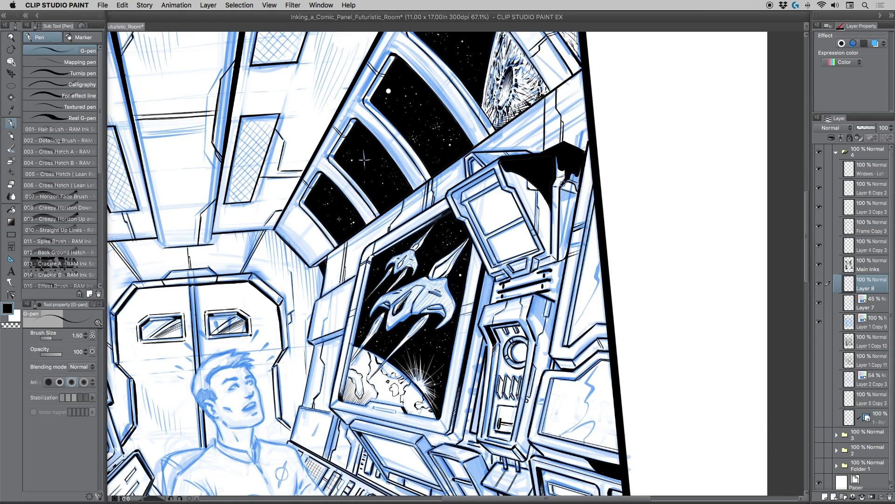
mouse_move(570, 179)
mouse_down()
mouse_move(577, 185)
mouse_move(568, 173)
mouse_up()
mouse_move(561, 189)
mouse_down()
mouse_move(561, 200)
mouse_move(565, 193)
mouse_up()
Ink the shadows along the upper and lower edges of the tilted monitor's frame.
drag(478, 178, 492, 170)
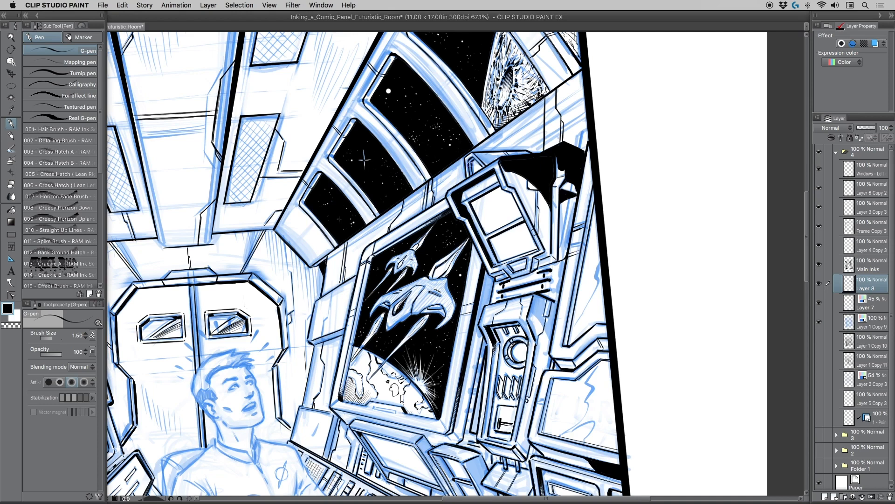
drag(470, 161, 470, 173)
drag(488, 154, 514, 153)
mouse_move(534, 260)
mouse_down()
mouse_move(537, 236)
mouse_move(544, 256)
mouse_up()
drag(495, 272, 490, 274)
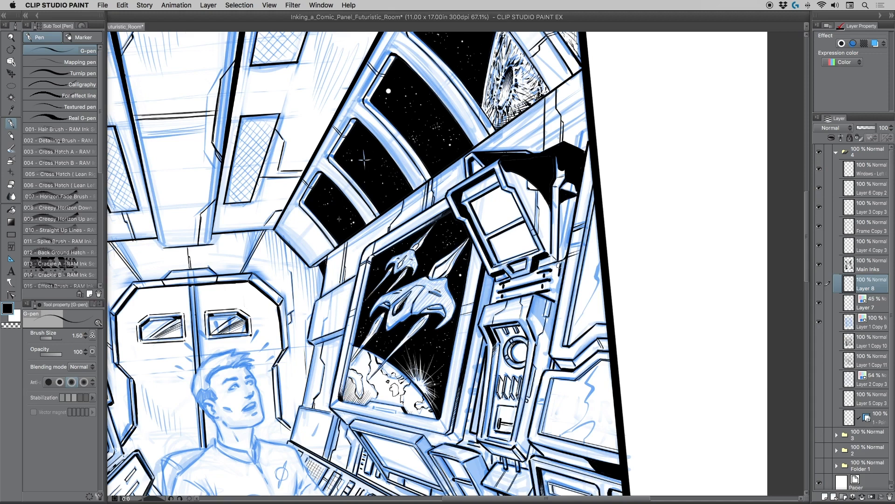
Ink black shadows below the tilted monitor and around the control unit with the round dial, undoing an unwanted stroke.
drag(562, 261, 558, 289)
key(super+z)
drag(530, 309, 549, 335)
mouse_move(545, 300)
mouse_down()
mouse_move(550, 336)
mouse_move(539, 309)
mouse_move(553, 310)
mouse_up()
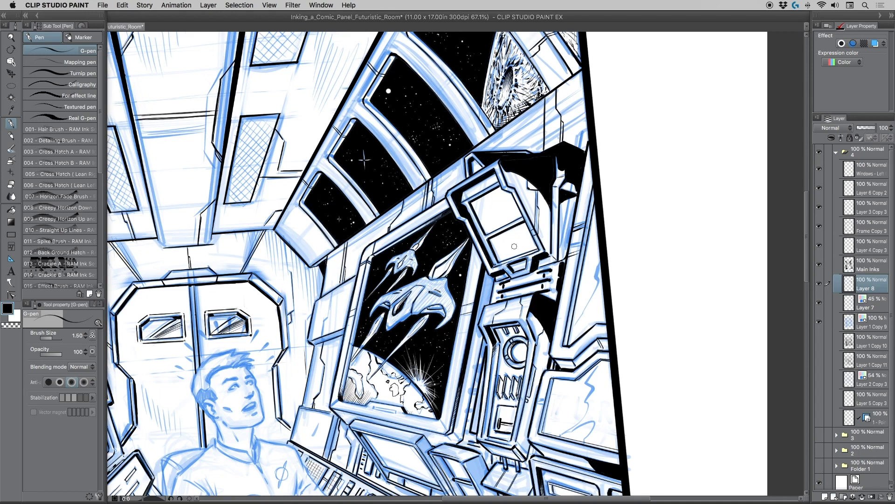
scroll(459, 241, down, 3)
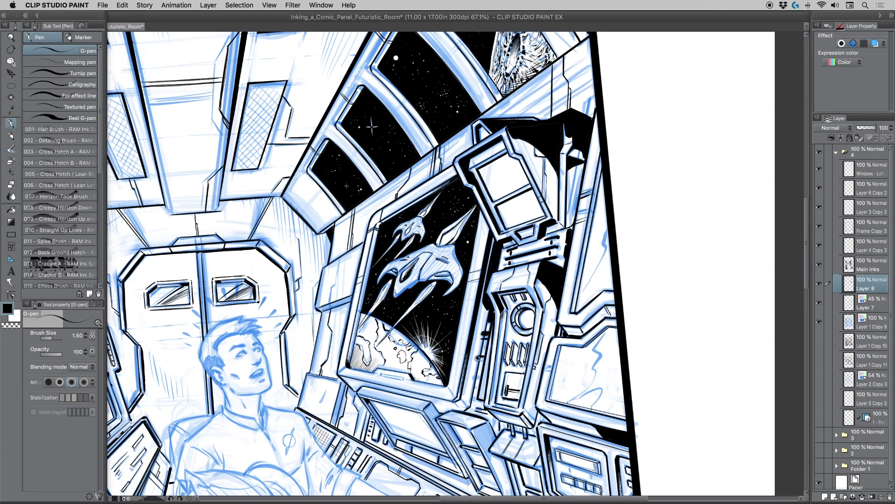
drag(477, 359, 478, 357)
drag(426, 319, 411, 330)
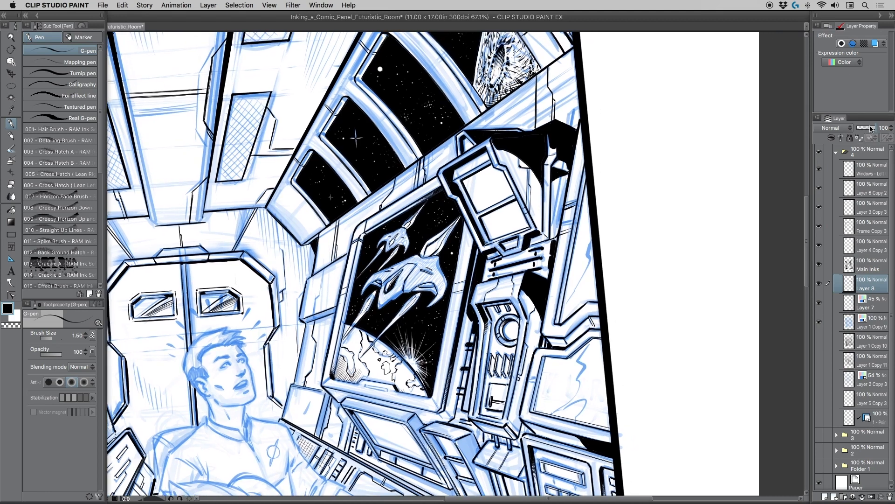
Lower the ink layer's opacity to 50%, clear the small box detail out of the black using transparent colour, and restore 100% opacity.
drag(874, 128, 865, 128)
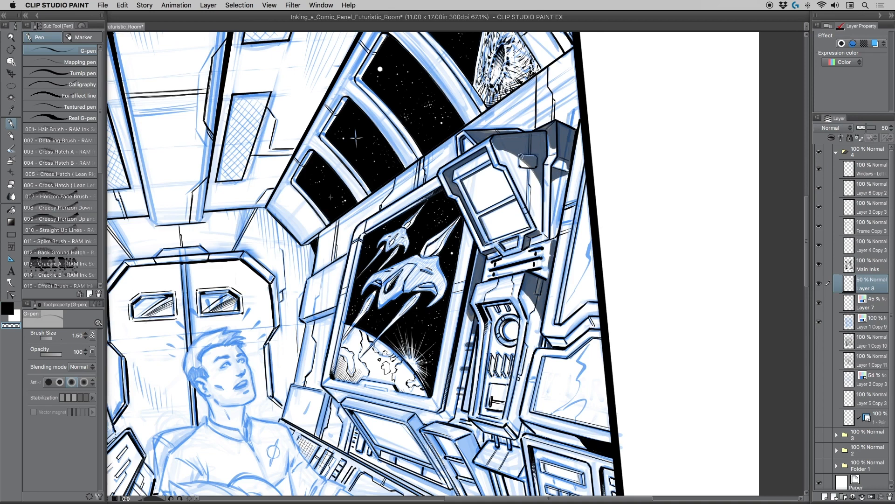
drag(535, 158, 536, 167)
drag(866, 130, 877, 131)
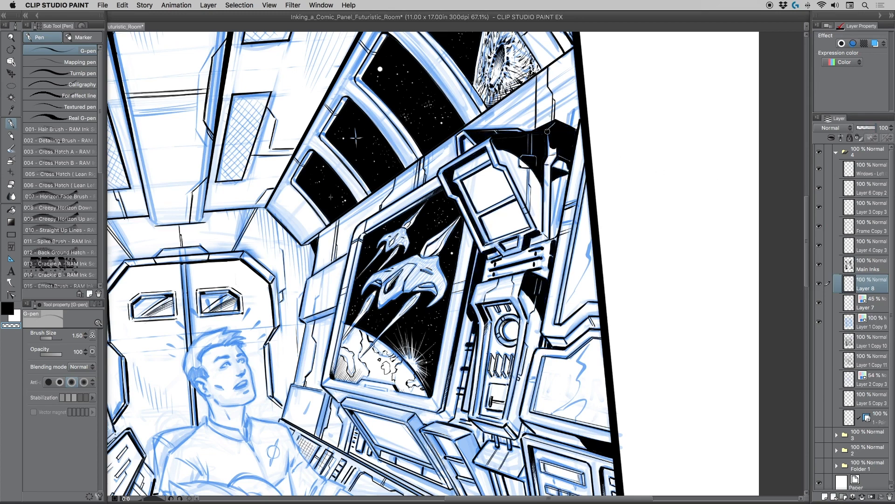
Ink black shadows with the G-pen on the sides of the console displays below the large space view screen.
click(12, 38)
drag(325, 189, 313, 188)
mouse_move(301, 238)
mouse_down()
mouse_move(357, 204)
mouse_move(378, 204)
mouse_up()
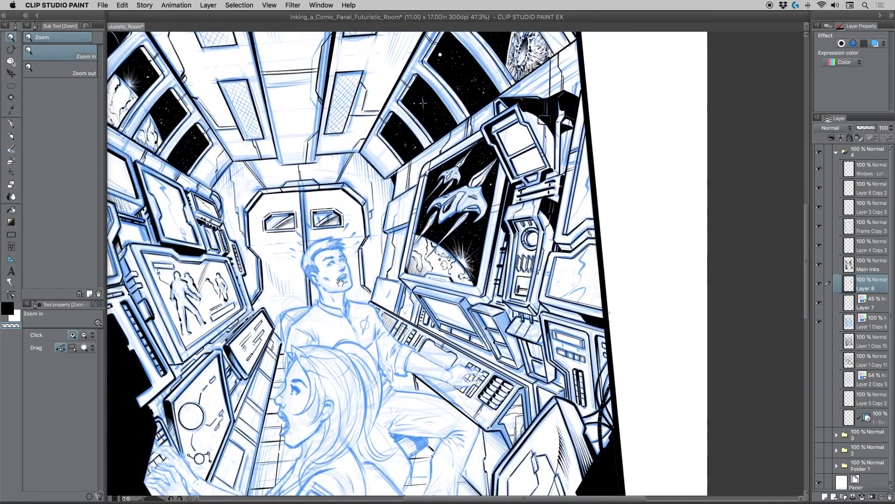
drag(341, 283, 408, 245)
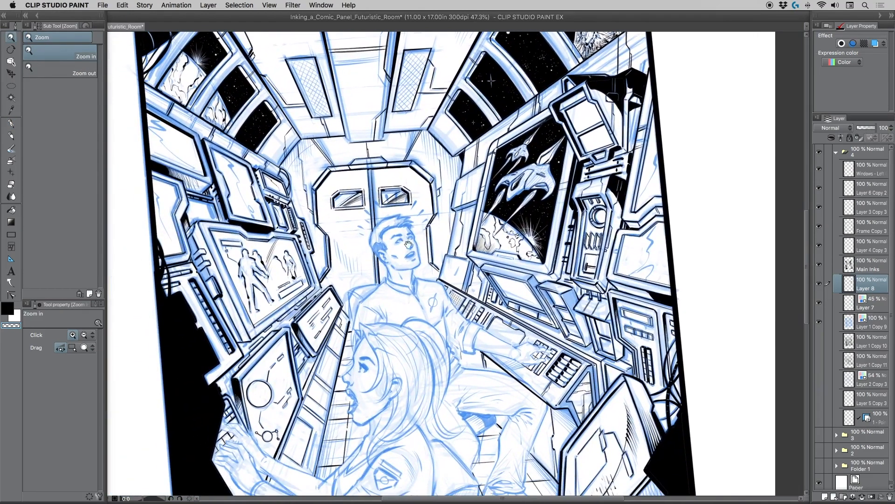
click(11, 123)
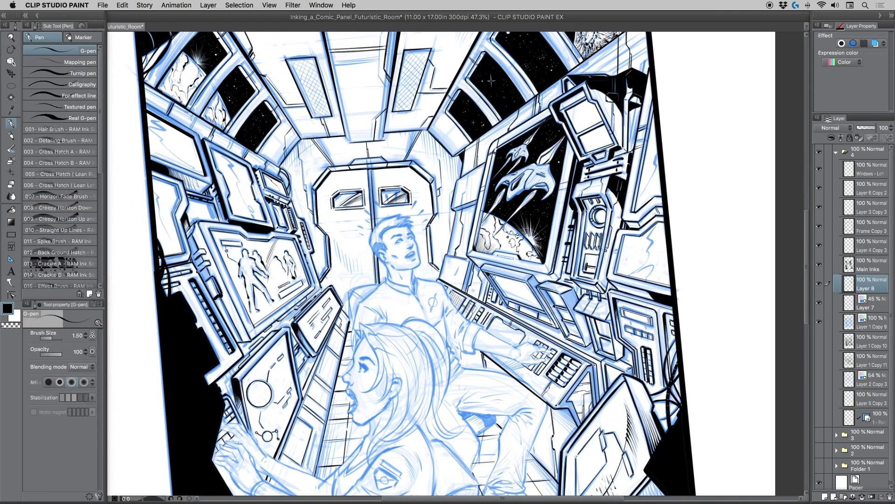
drag(416, 309, 421, 295)
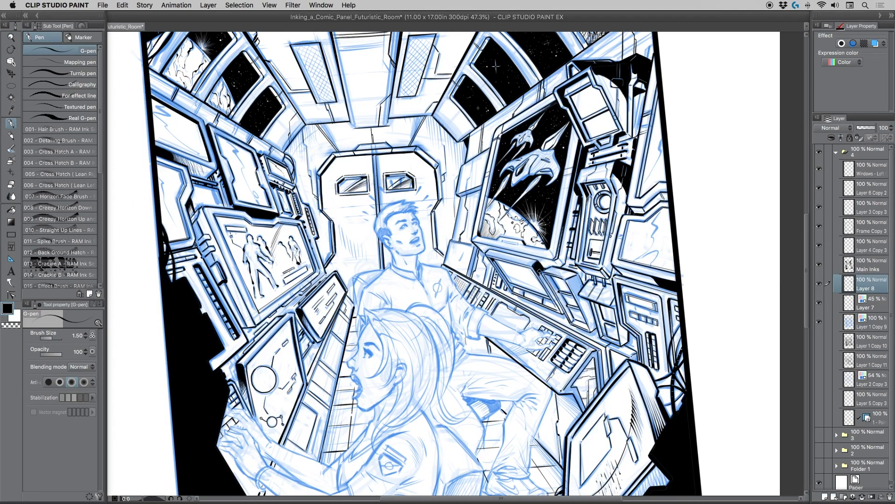
drag(538, 271, 546, 283)
mouse_move(575, 281)
mouse_down()
mouse_move(583, 313)
mouse_move(570, 286)
mouse_move(592, 314)
mouse_move(584, 300)
mouse_up()
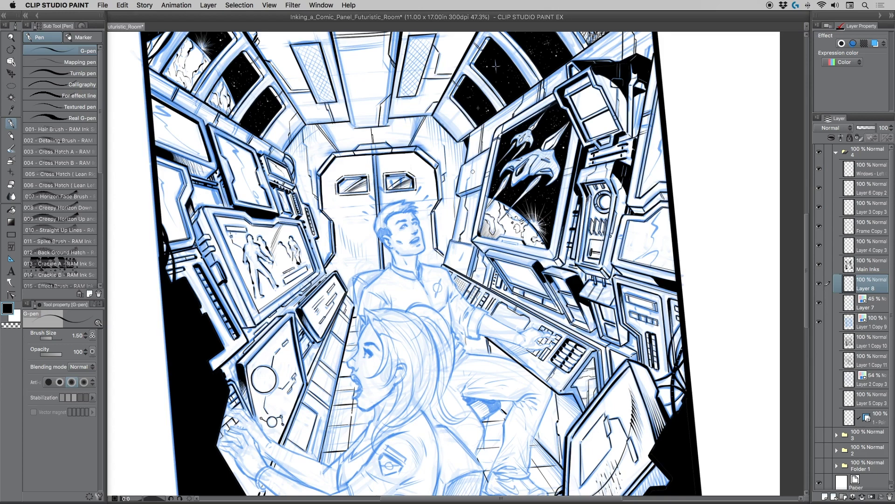
Examine the whole panel with the new black shadow layer hidden and shown.
click(12, 38)
drag(318, 150, 339, 212)
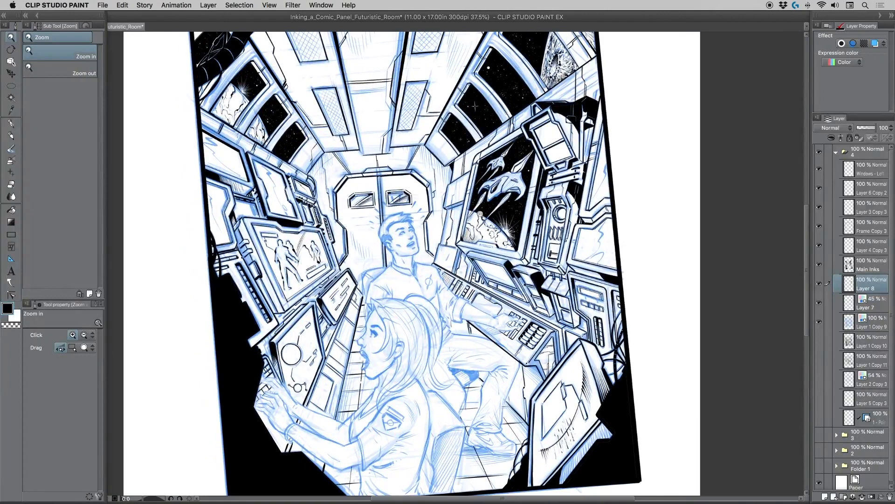
mouse_move(311, 248)
mouse_down()
mouse_move(295, 234)
mouse_move(319, 242)
mouse_up()
click(819, 283)
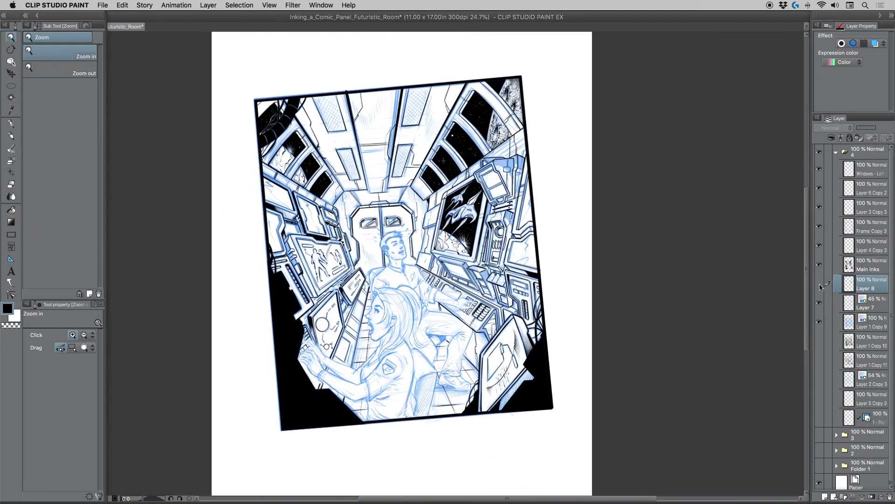
click(820, 285)
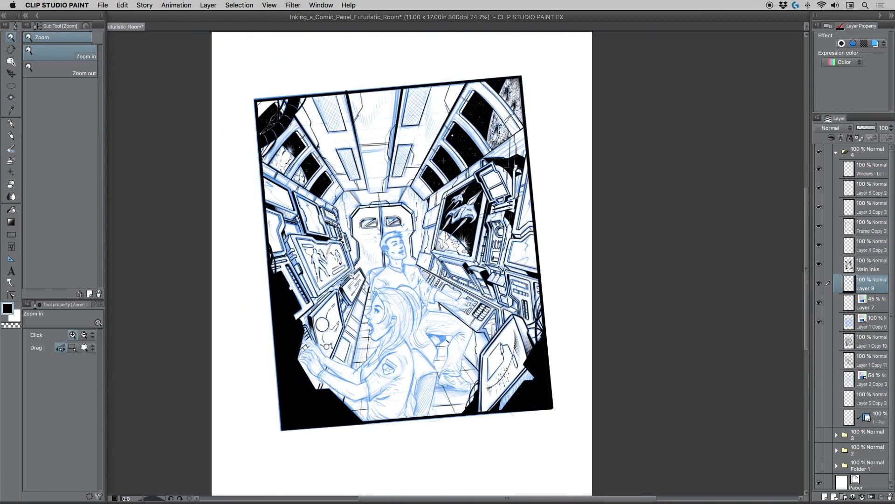